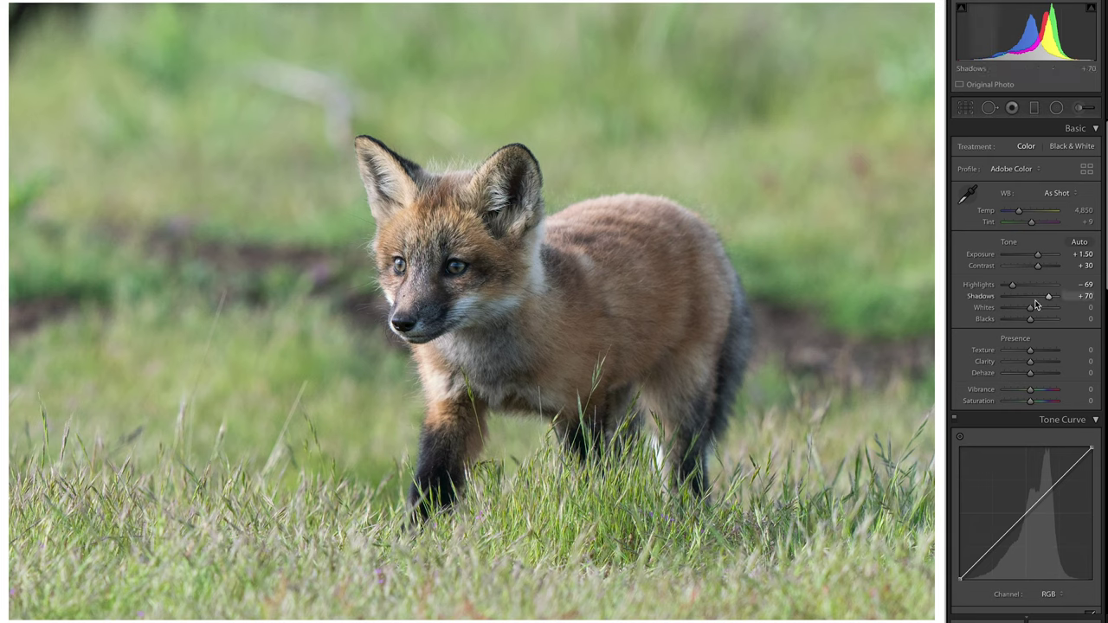
Step: Set Shadows to +62 and Blacks to -11 on the fox photo
{"action": "mouse_move", "coordinate": [1046, 297]}
{"action": "left_mouse_down"}
{"action": "mouse_move", "coordinate": [1032, 300]}
{"action": "mouse_move", "coordinate": [1048, 302]}
{"action": "left_mouse_up"}
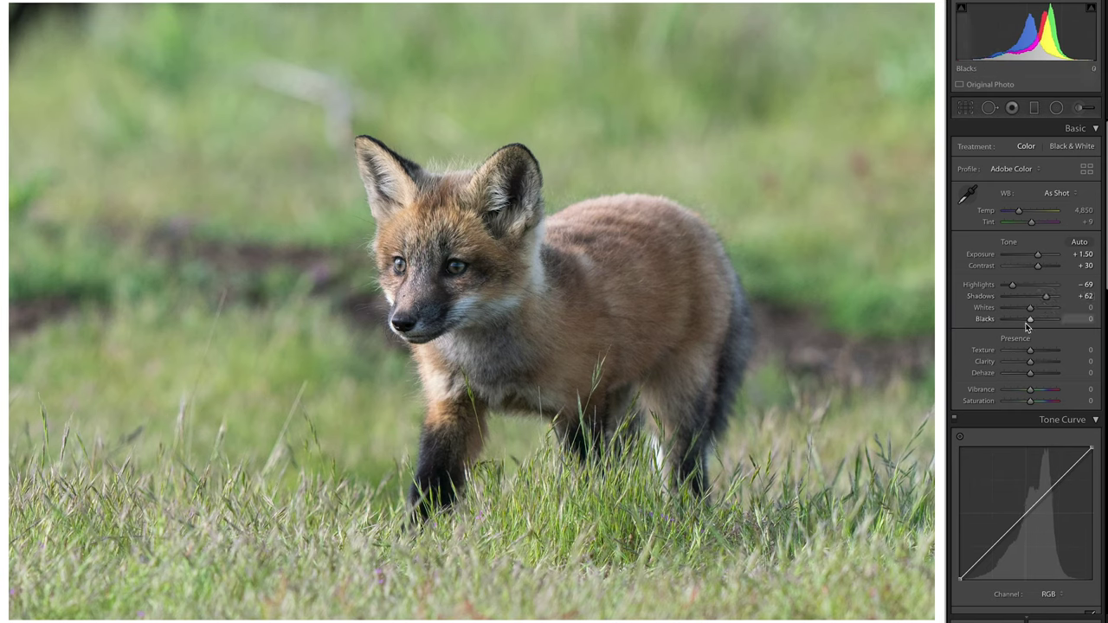
{"action": "left_click", "coordinate": [1030, 321]}
{"action": "left_click_drag", "start_coordinate": [1031, 321], "coordinate": [1028, 323]}
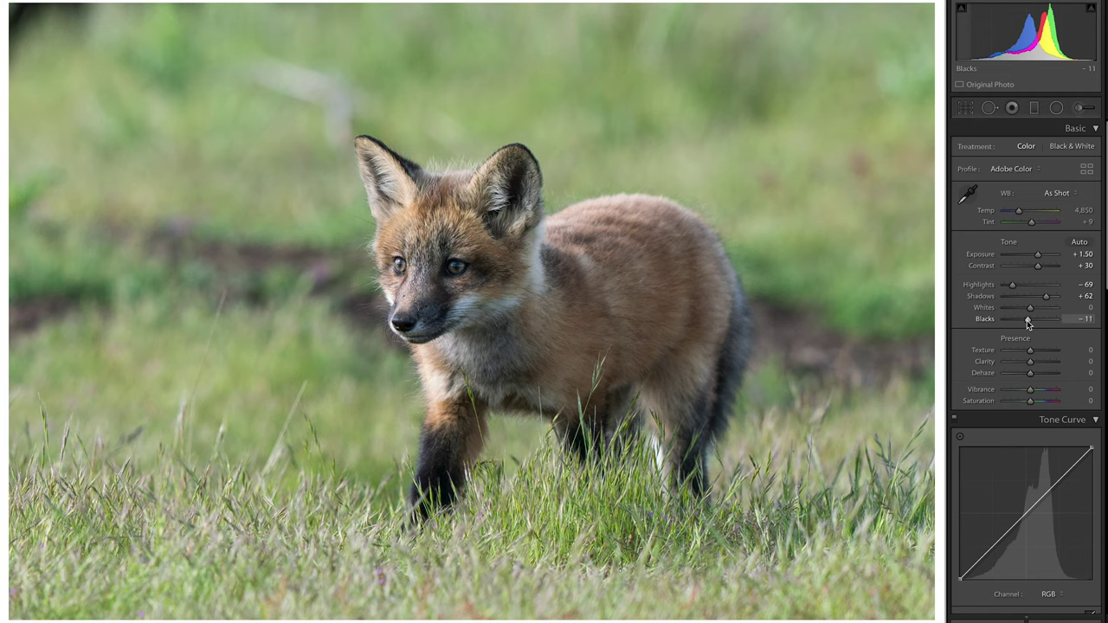
Step: Set Dehaze to +10, Vibrance to +43 and Saturation to +10, comparing the result with the unedited photo
{"action": "left_click", "coordinate": [1032, 374]}
{"action": "left_click_drag", "start_coordinate": [1033, 377], "coordinate": [1036, 378]}
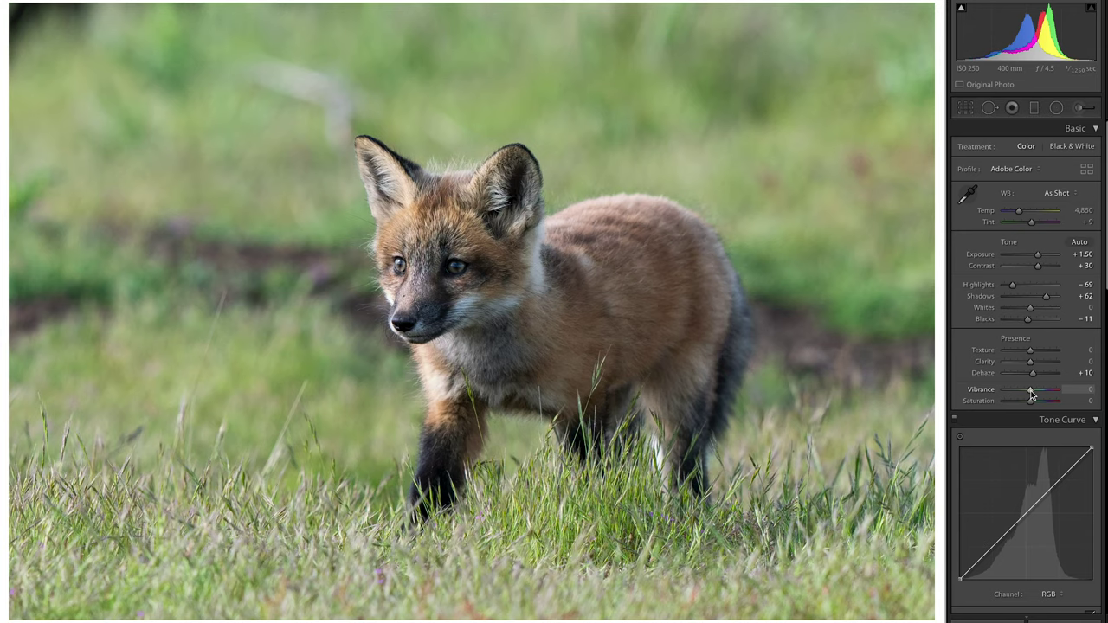
{"action": "mouse_move", "coordinate": [1031, 394]}
{"action": "left_mouse_down"}
{"action": "mouse_move", "coordinate": [1042, 394]}
{"action": "mouse_move", "coordinate": [1035, 405]}
{"action": "left_mouse_up"}
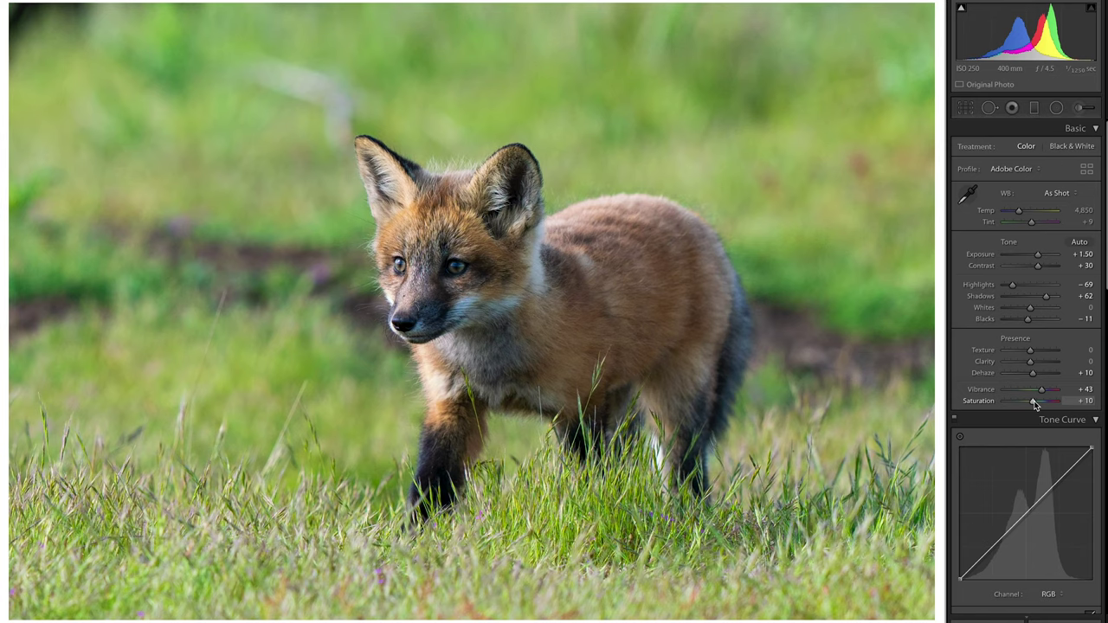
{"action": "key", "text": "backslash"}
{"action": "key", "text": "backslash"}
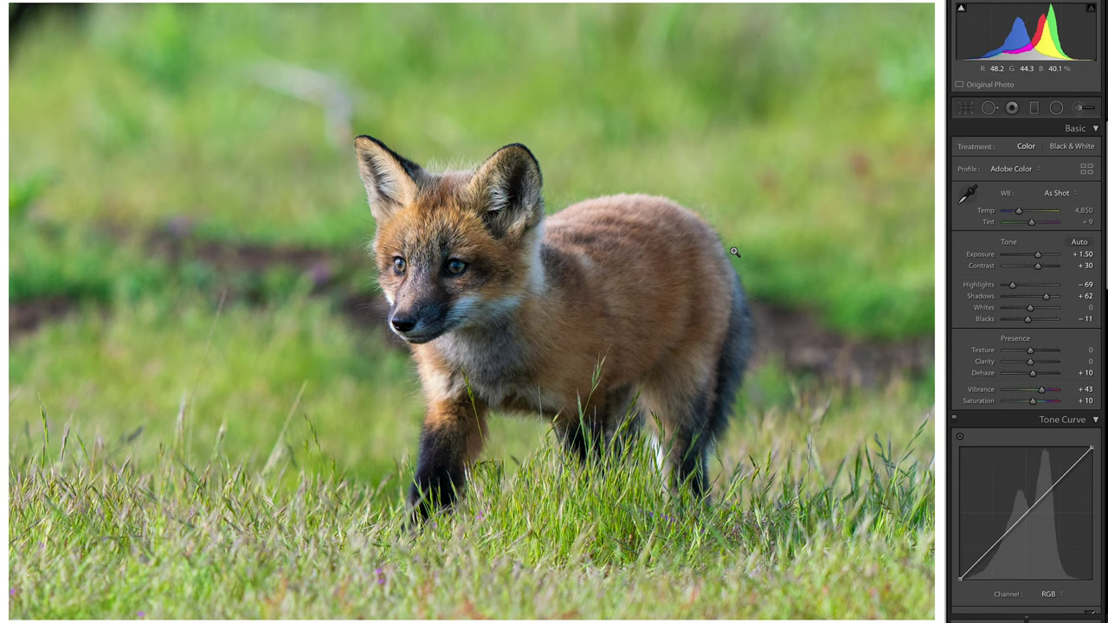
Step: Warm the white balance by setting Temp to 5,284 and Tint to +13, checking the fox's face up close
{"action": "left_click_drag", "start_coordinate": [1021, 214], "coordinate": [1022, 215]}
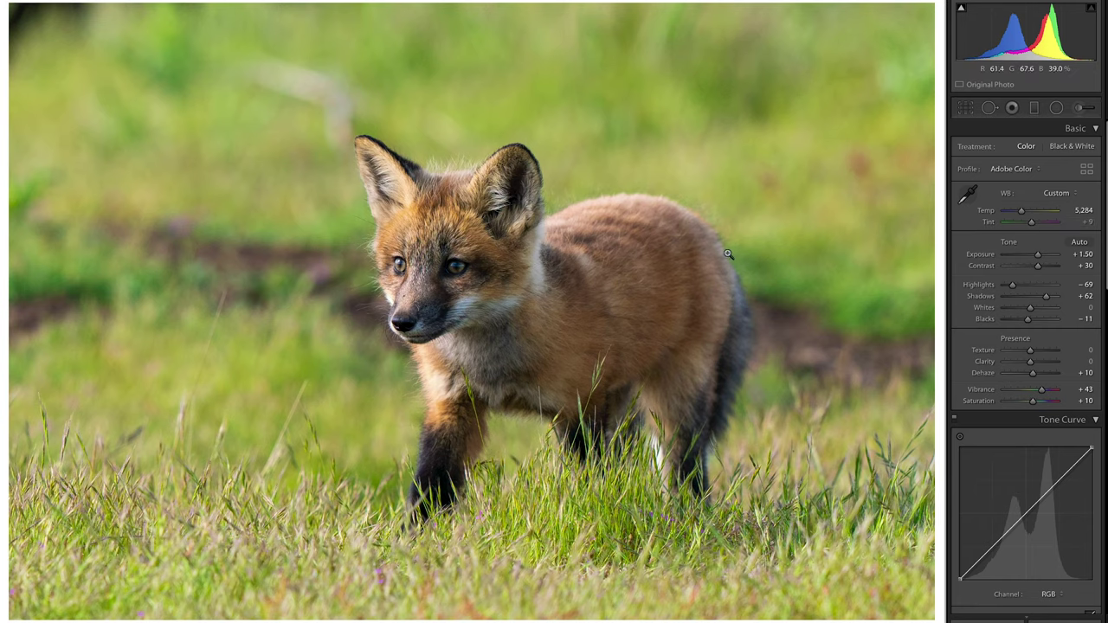
{"action": "left_click", "coordinate": [476, 279]}
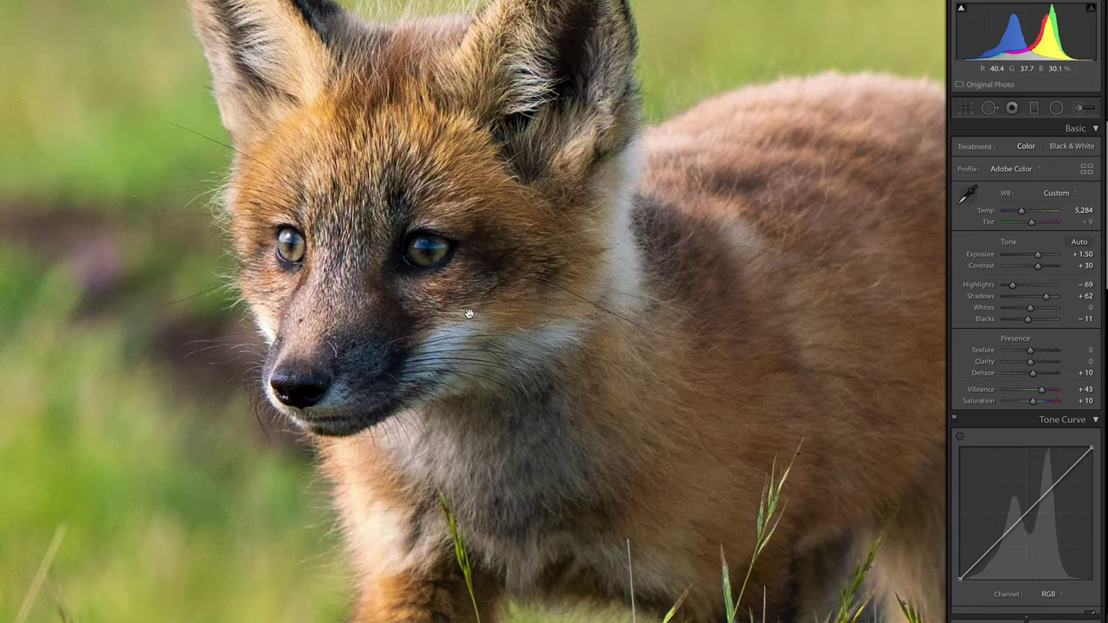
{"action": "left_click", "coordinate": [455, 340]}
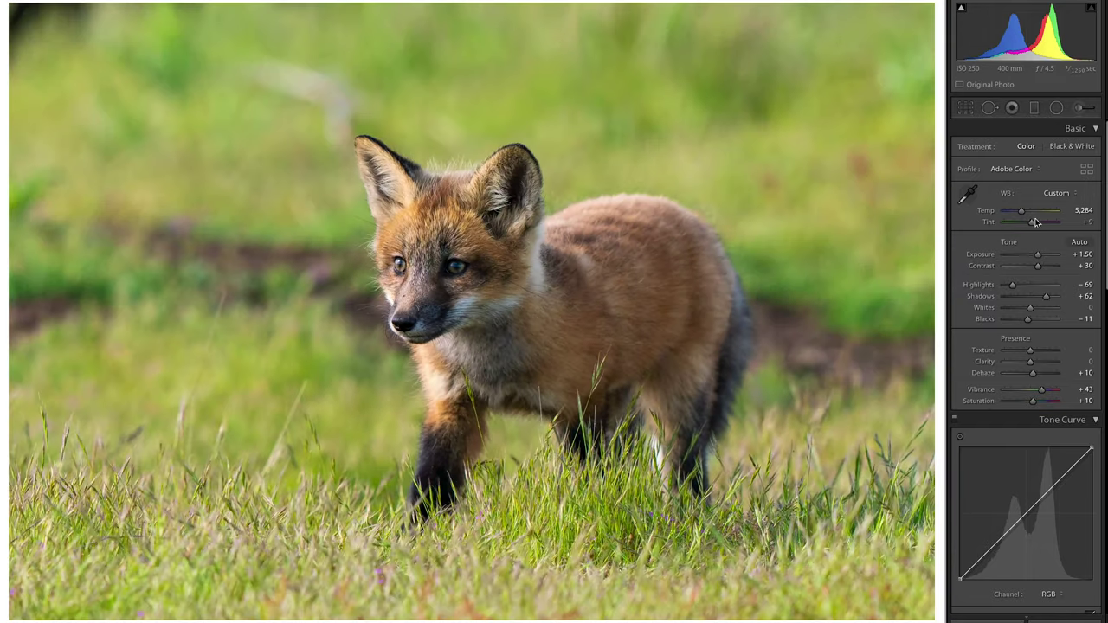
{"action": "left_click", "coordinate": [1032, 225]}
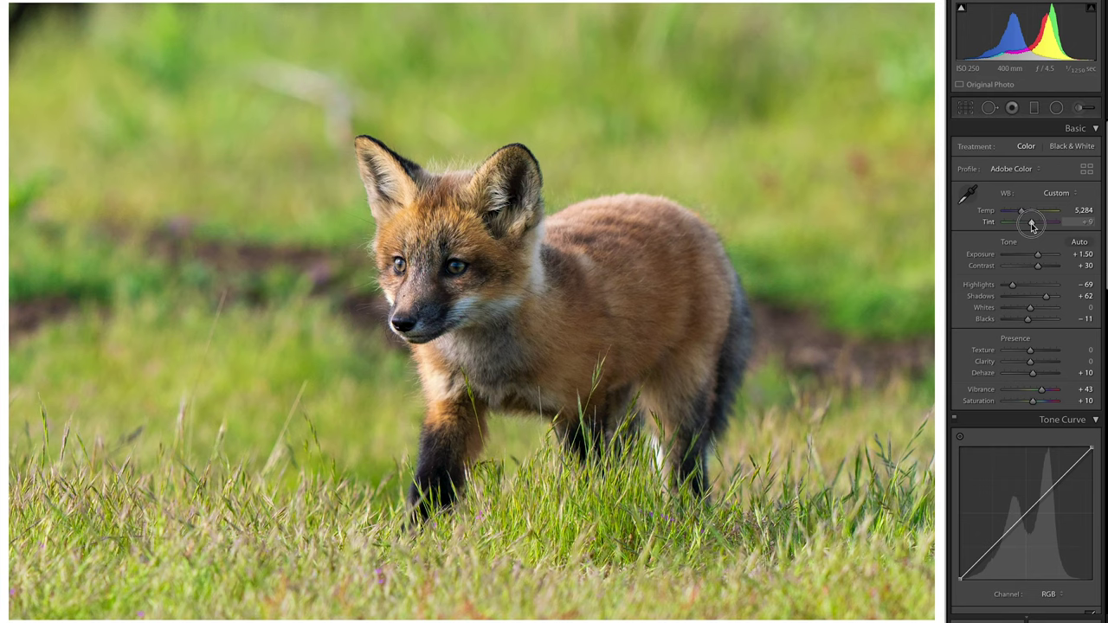
{"action": "left_click_drag", "start_coordinate": [1031, 226], "coordinate": [1033, 227]}
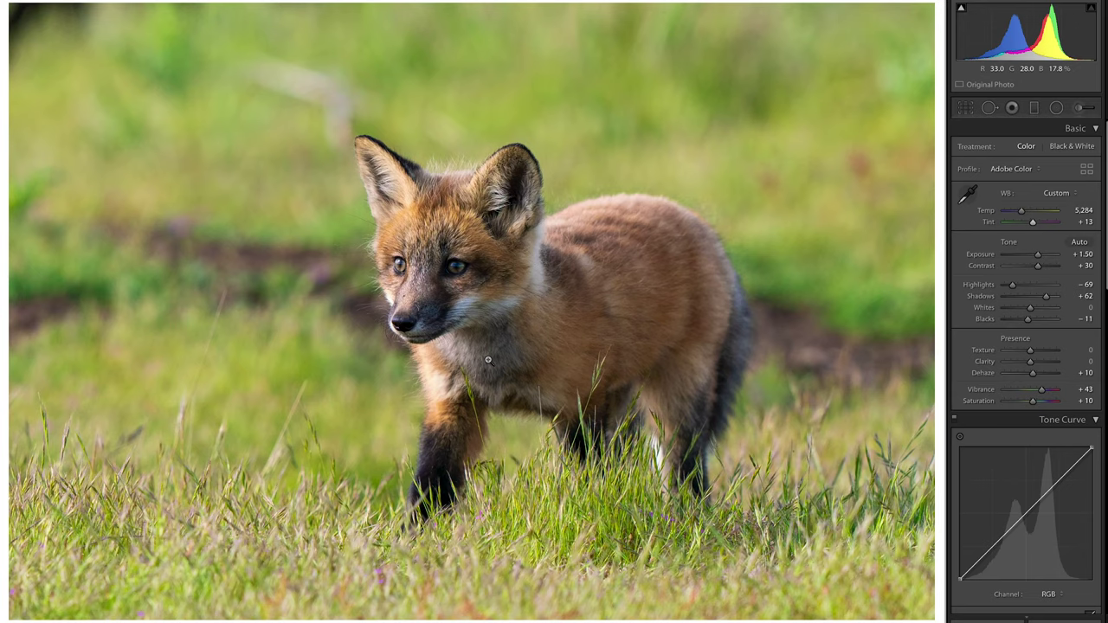
Step: Darken the photo's edges slightly with a Highlight Priority post-crop vignette
{"action": "scroll", "coordinate": [1002, 248], "scroll_direction": "down", "scroll_amount": 10}
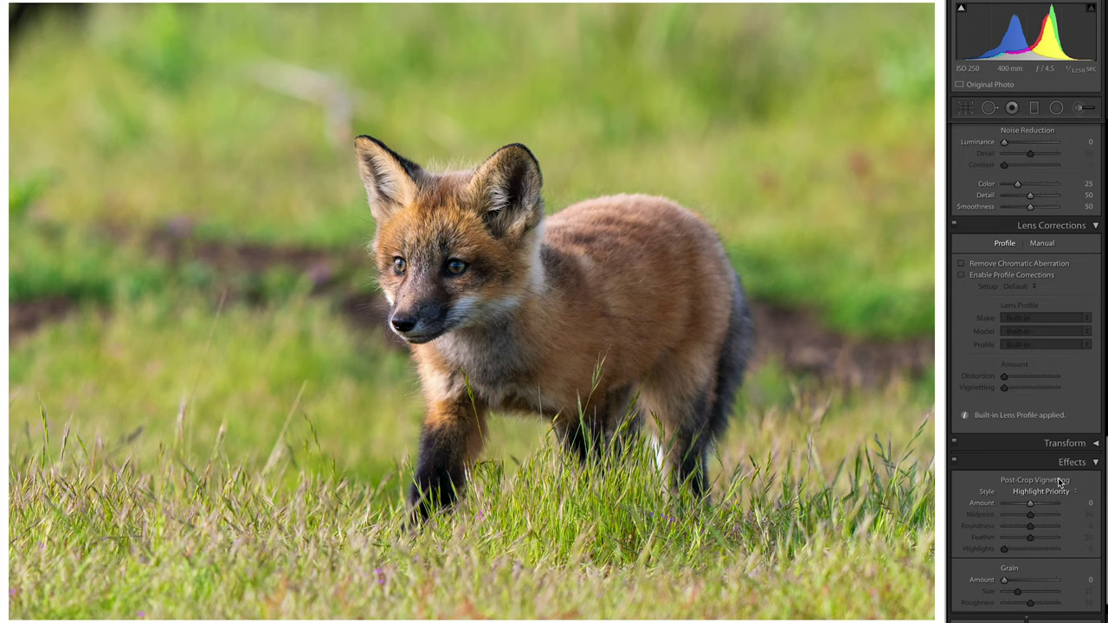
{"action": "left_click_drag", "start_coordinate": [1031, 506], "coordinate": [1029, 508]}
{"action": "scroll", "coordinate": [1039, 395], "scroll_direction": "up", "scroll_amount": 10}
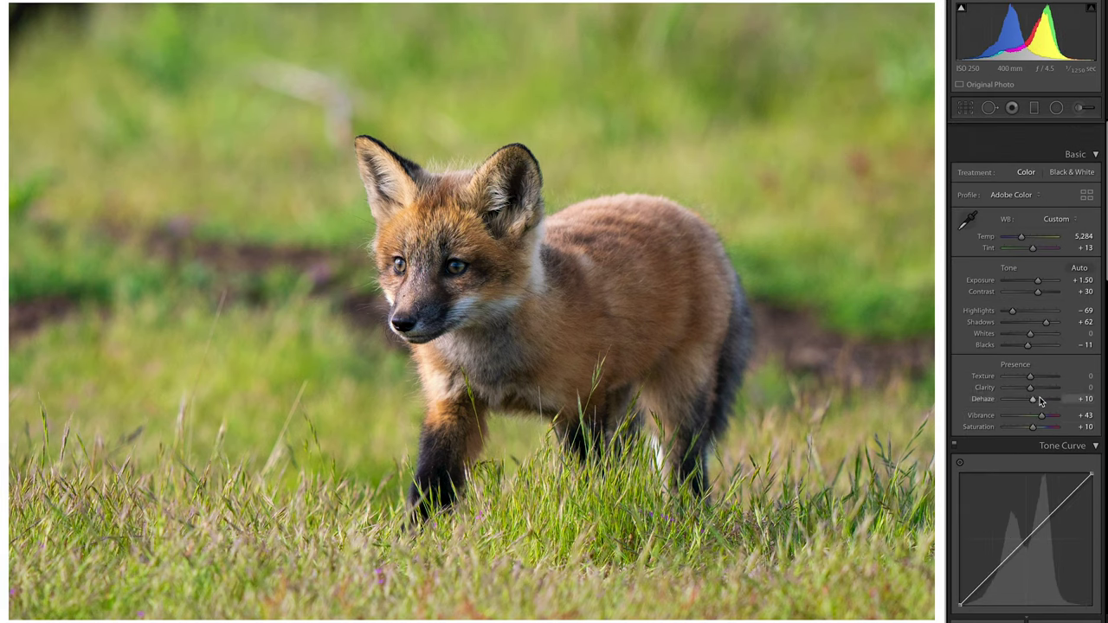
{"action": "scroll", "coordinate": [1041, 402], "scroll_direction": "down", "scroll_amount": 1}
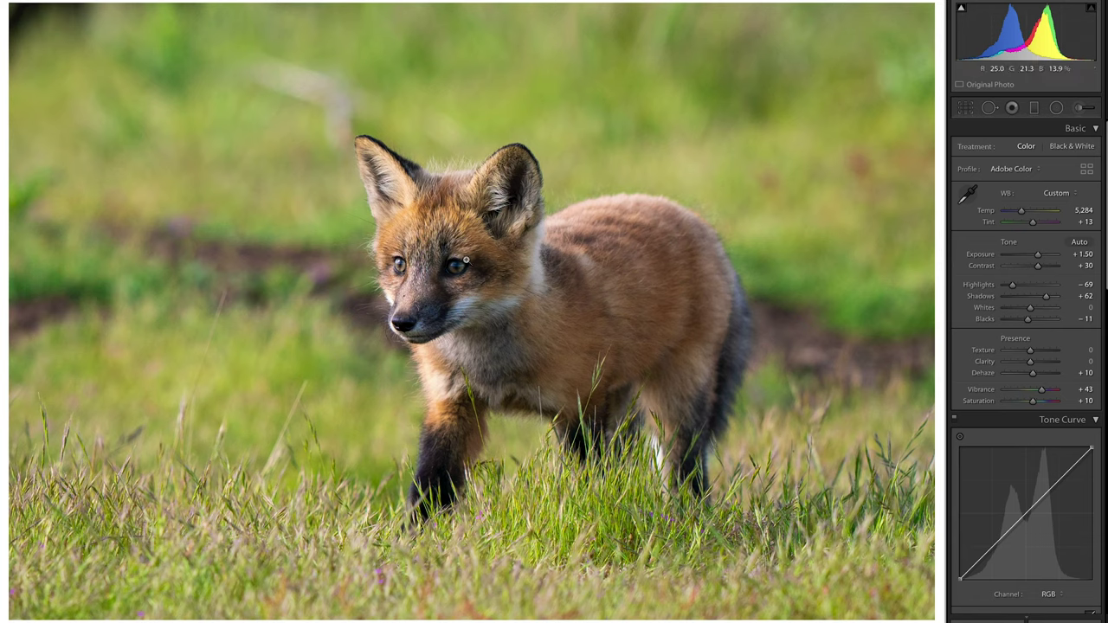
Step: Try a global sharpening Amount of 87, inspect the head and background up close, and reset the Amount to its default
{"action": "left_click", "coordinate": [458, 258]}
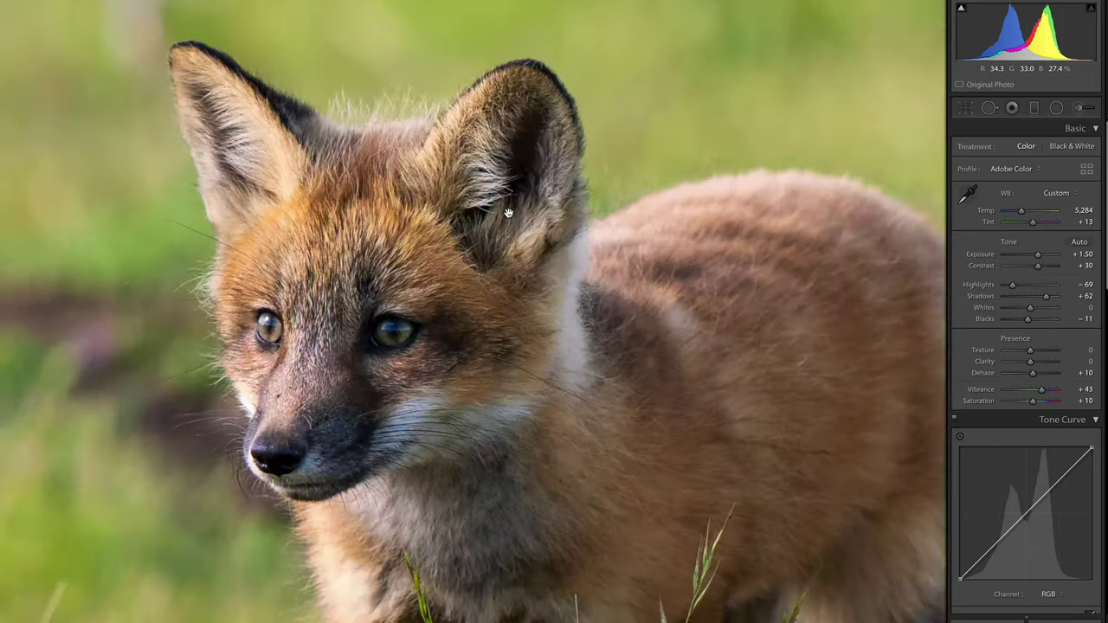
{"action": "scroll", "coordinate": [1061, 418], "scroll_direction": "down", "scroll_amount": 5}
{"action": "scroll", "coordinate": [1061, 417], "scroll_direction": "down", "scroll_amount": 8}
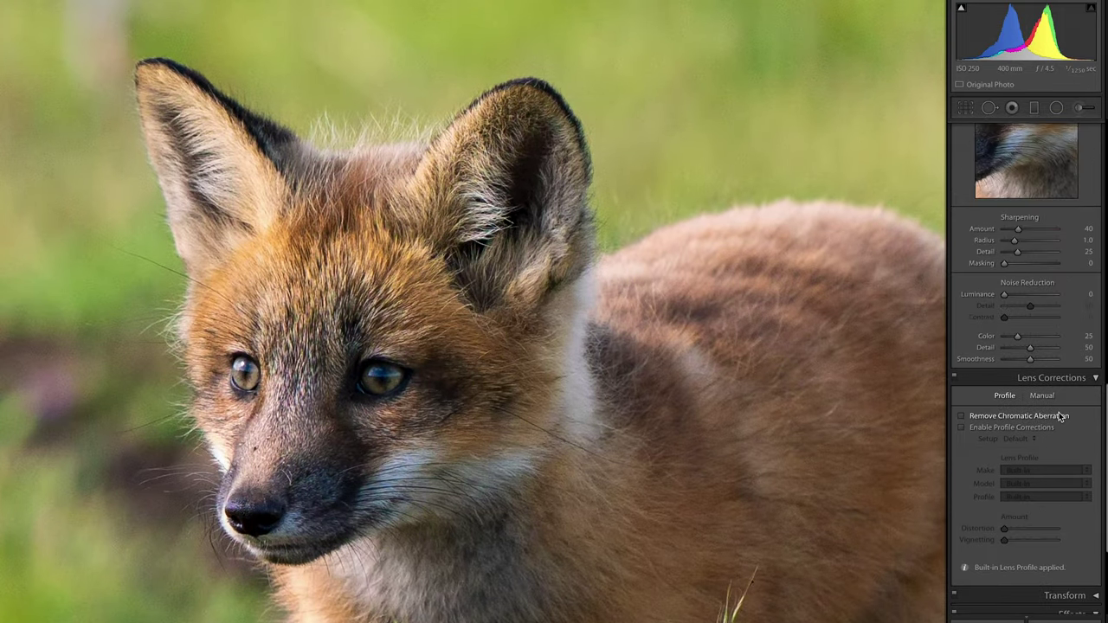
{"action": "scroll", "coordinate": [1061, 417], "scroll_direction": "up", "scroll_amount": 1}
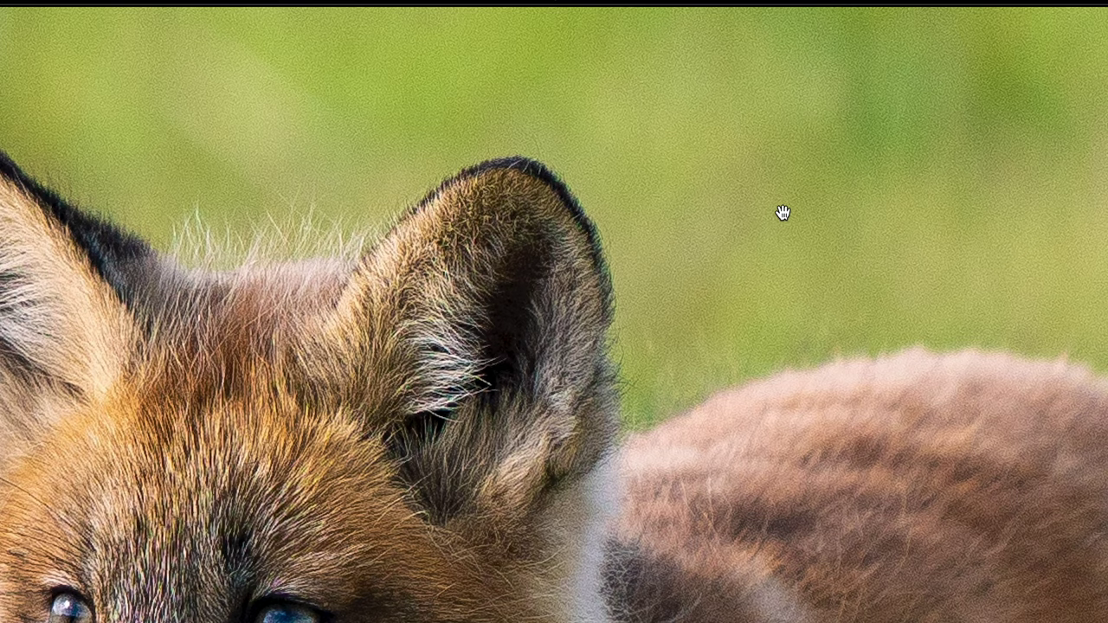
{"action": "left_click_drag", "start_coordinate": [783, 213], "coordinate": [770, 271]}
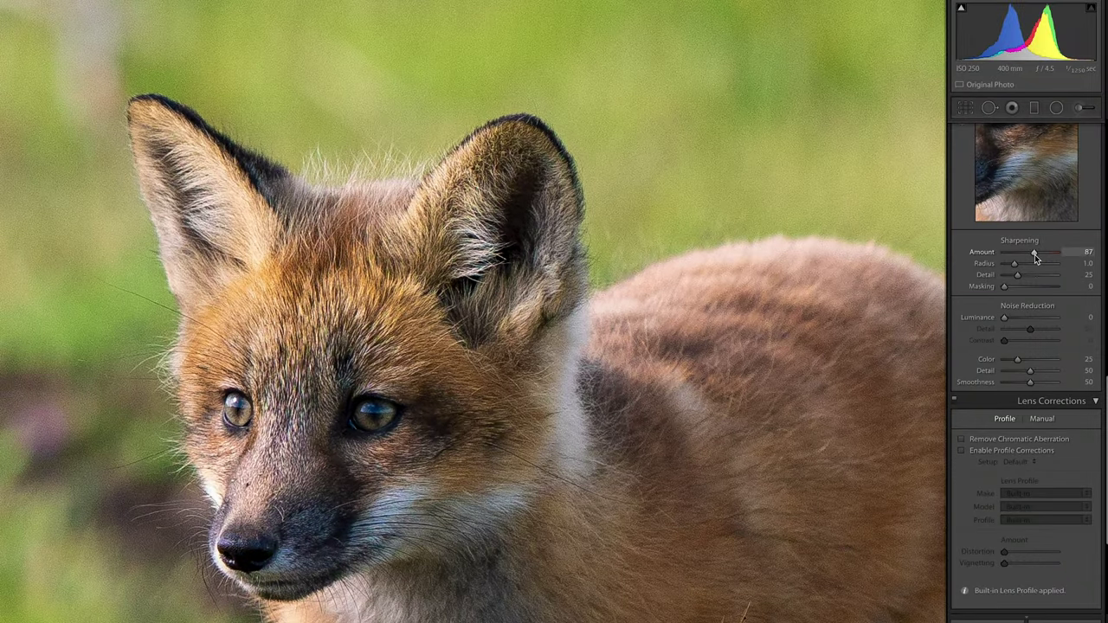
{"action": "double_click", "coordinate": [1036, 257]}
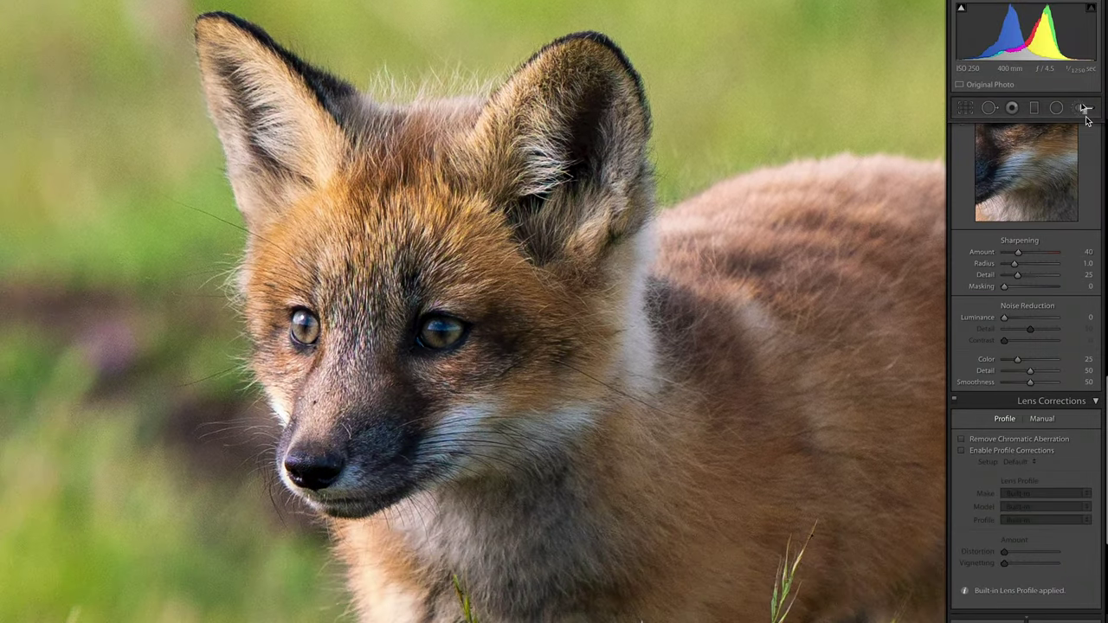
Step: Brush a local adjustment with Texture 16 and Sharpness 26 over the fox's head, with Auto Mask off and brush size about 17
{"action": "left_click", "coordinate": [1079, 109]}
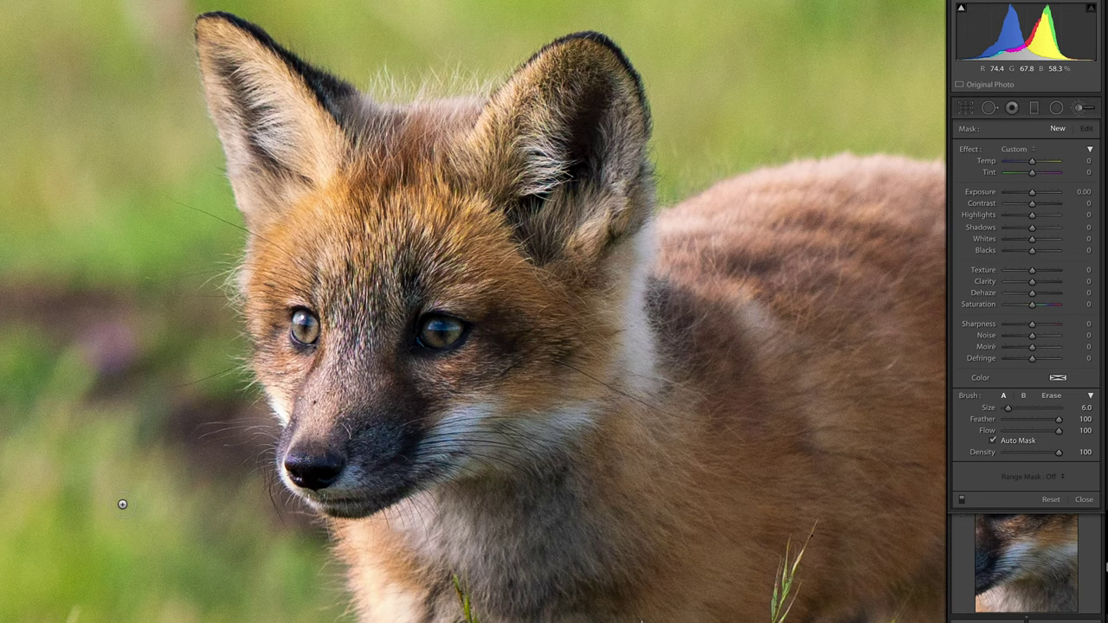
{"action": "scroll", "coordinate": [566, 300], "scroll_direction": "up", "scroll_amount": 3}
{"action": "scroll", "coordinate": [565, 300], "scroll_direction": "up", "scroll_amount": 1}
{"action": "left_click_drag", "start_coordinate": [1032, 331], "coordinate": [1041, 326]}
{"action": "left_click_drag", "start_coordinate": [1033, 274], "coordinate": [1038, 275]}
{"action": "left_click_drag", "start_coordinate": [1040, 324], "coordinate": [1041, 329]}
{"action": "left_click", "coordinate": [1086, 128]}
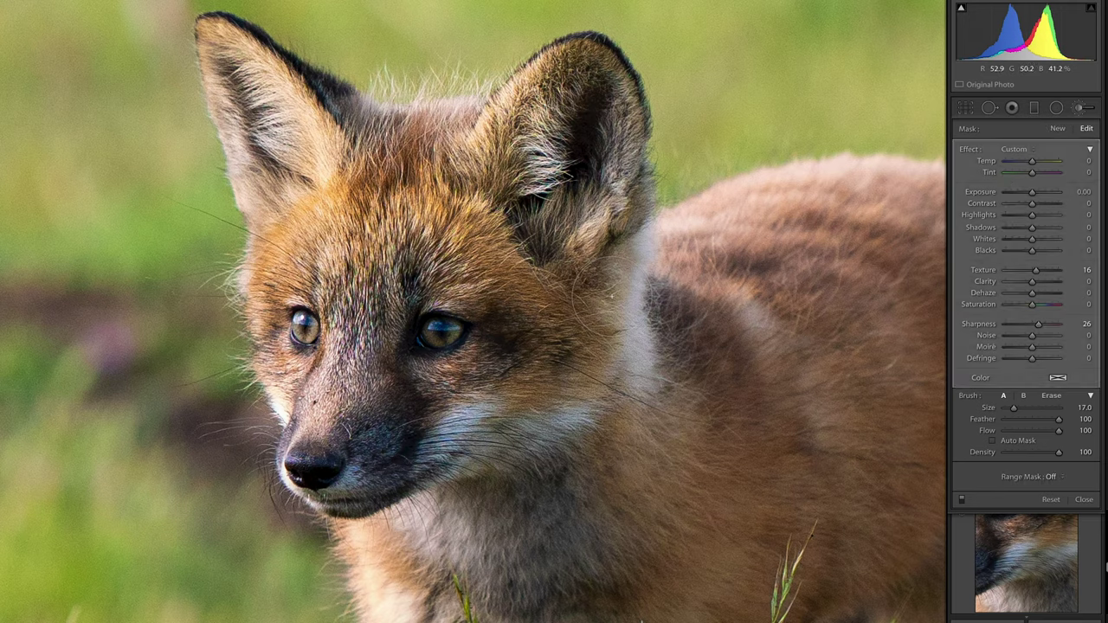
{"action": "left_click", "coordinate": [1078, 108]}
{"action": "key", "text": "z"}
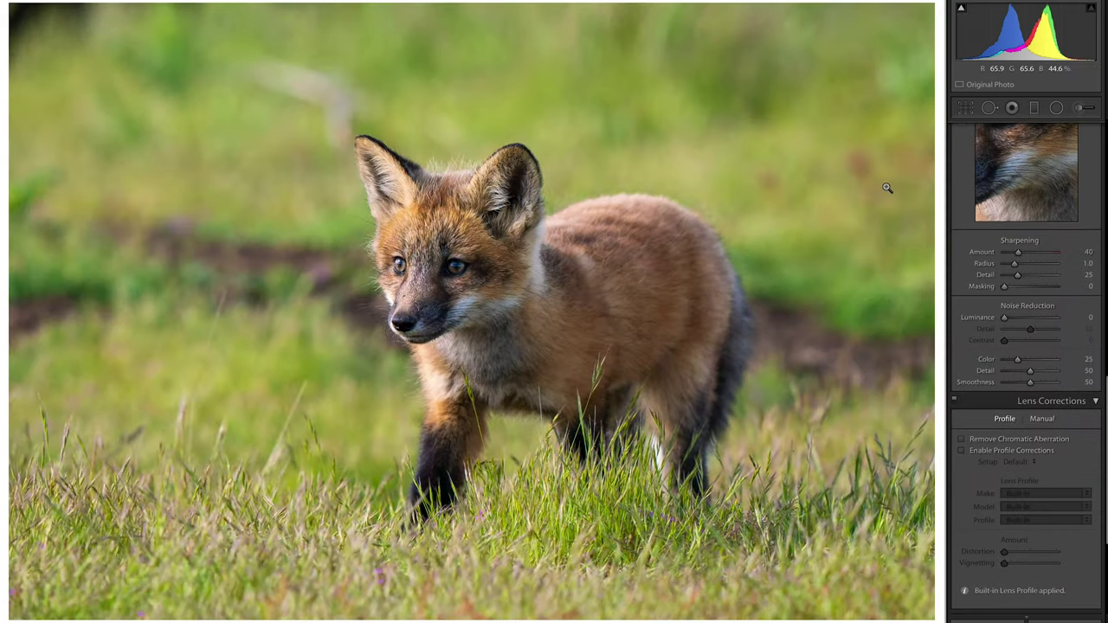
Step: Soften the grass and background around the fox with a new brush adjustment using Texture -51 and Clarity -51
{"action": "left_click", "coordinate": [1079, 108]}
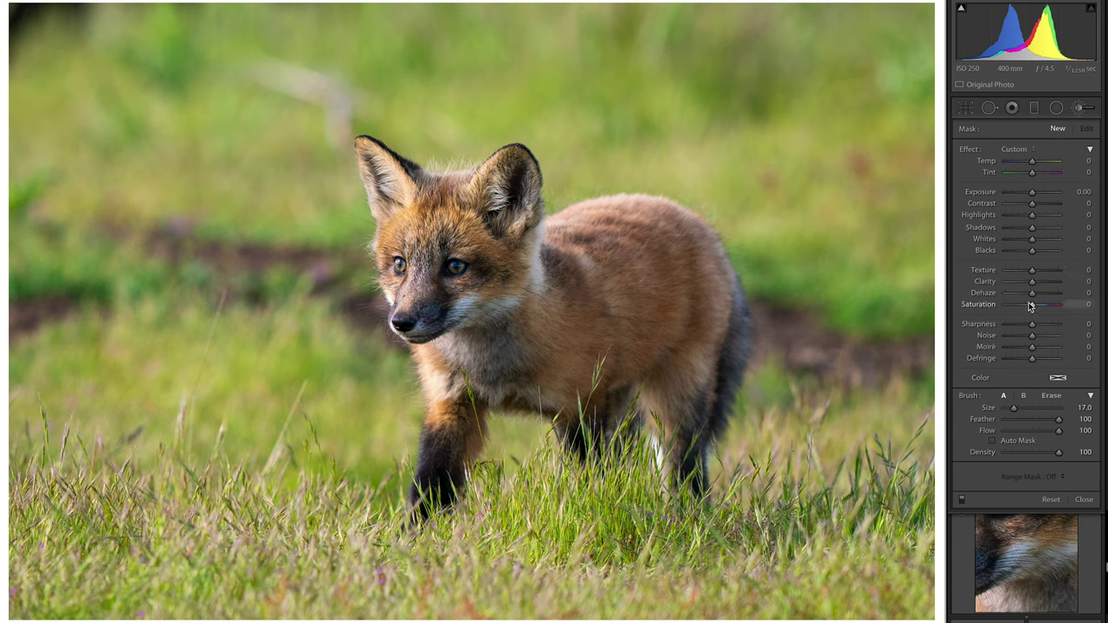
{"action": "mouse_move", "coordinate": [1033, 271]}
{"action": "left_mouse_down"}
{"action": "mouse_move", "coordinate": [1019, 272]}
{"action": "mouse_move", "coordinate": [1031, 282]}
{"action": "mouse_move", "coordinate": [1022, 285]}
{"action": "left_mouse_up"}
{"action": "scroll", "coordinate": [895, 186], "scroll_direction": "up", "scroll_amount": 4}
{"action": "mouse_move", "coordinate": [854, 201]}
{"action": "left_mouse_down"}
{"action": "mouse_move", "coordinate": [866, 95]}
{"action": "mouse_move", "coordinate": [801, 99]}
{"action": "left_mouse_up"}
{"action": "scroll", "coordinate": [799, 99], "scroll_direction": "up", "scroll_amount": 3}
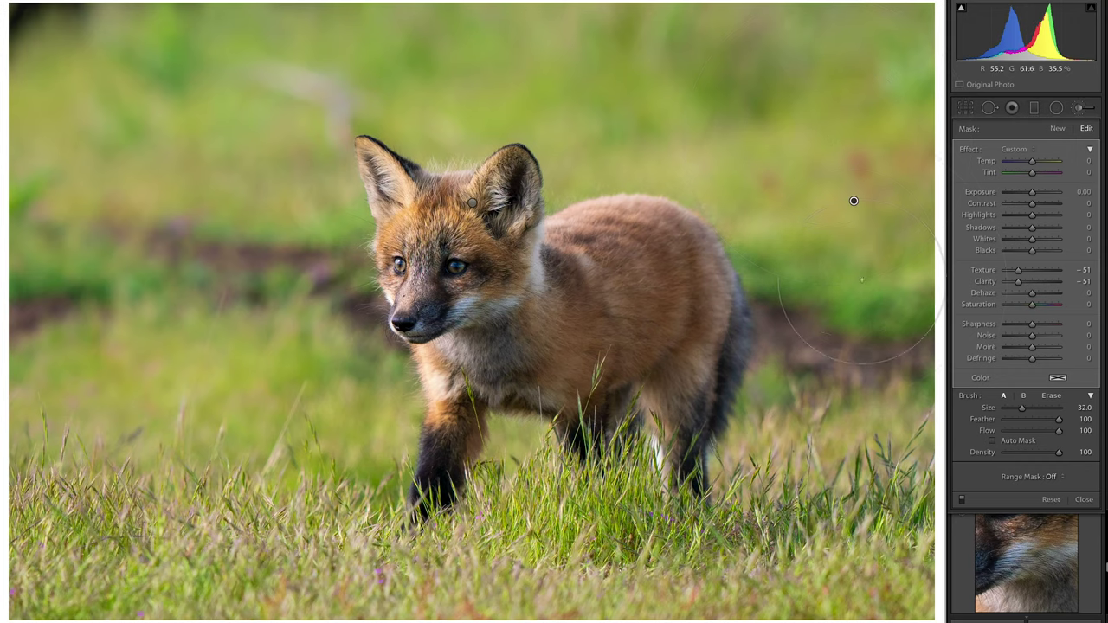
{"action": "key", "text": "bracketleft"}
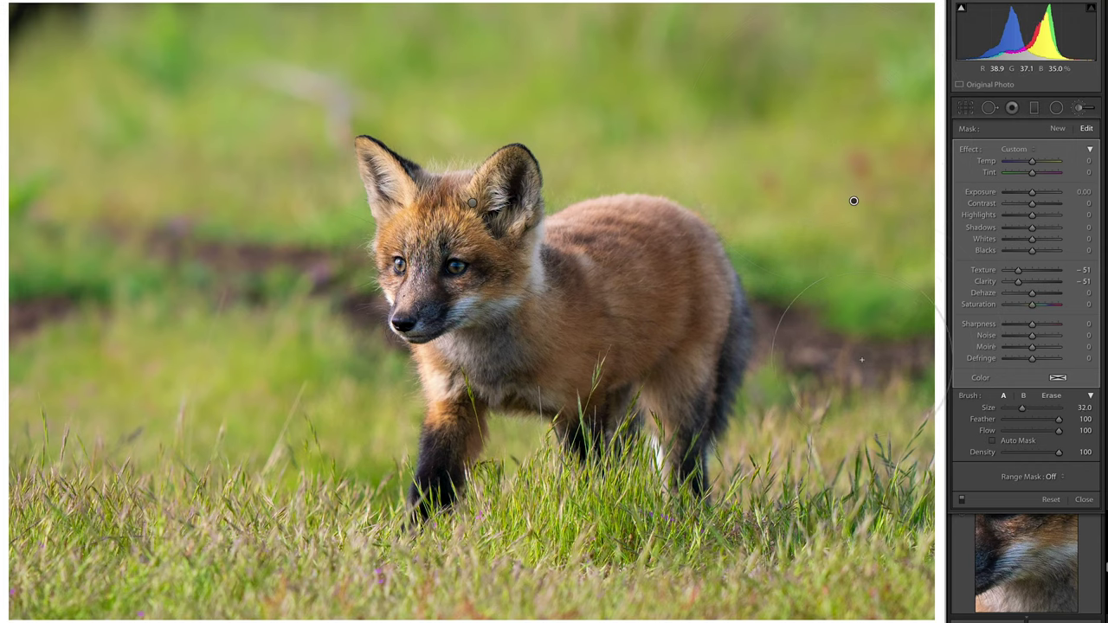
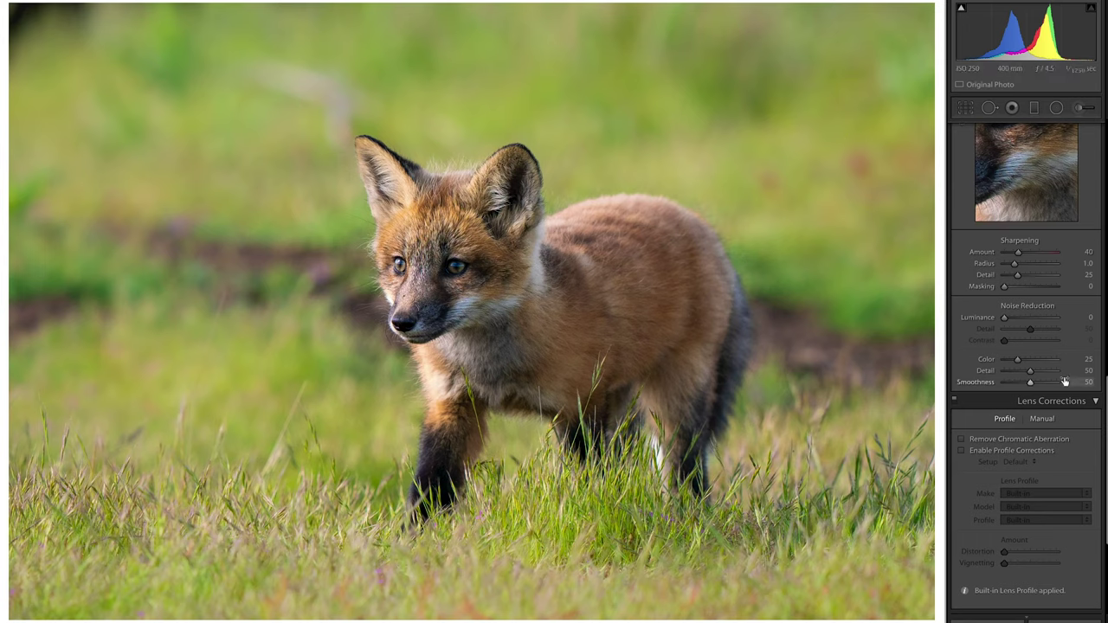
Step: Set the green color's Hue to +15 and Luminance to -23
{"action": "scroll", "coordinate": [1064, 381], "scroll_direction": "up", "scroll_amount": 6}
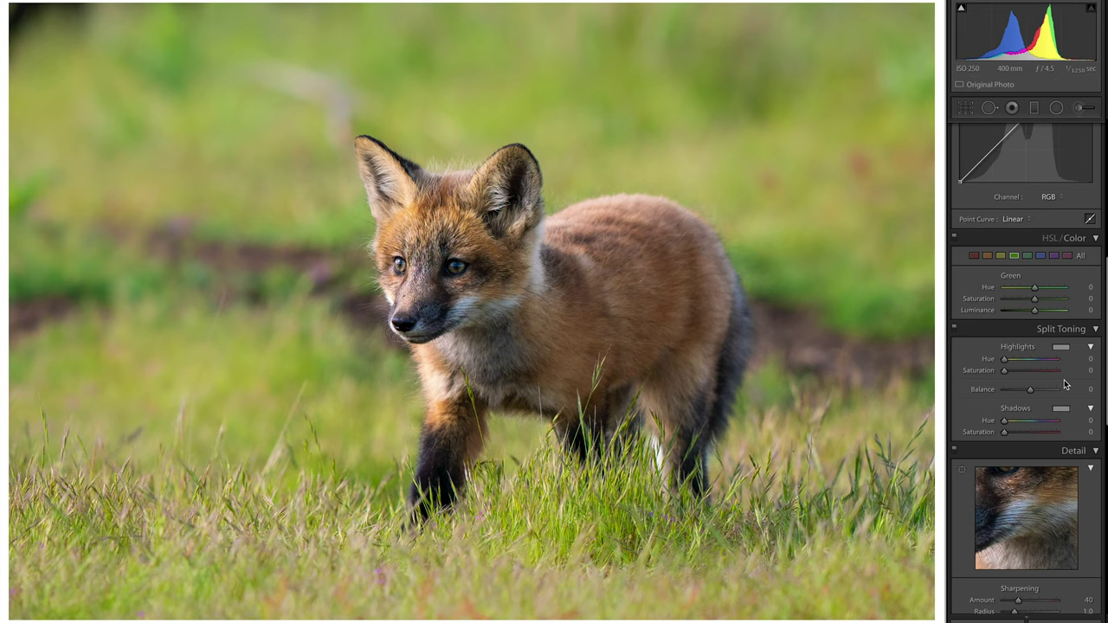
{"action": "left_click", "coordinate": [1034, 288]}
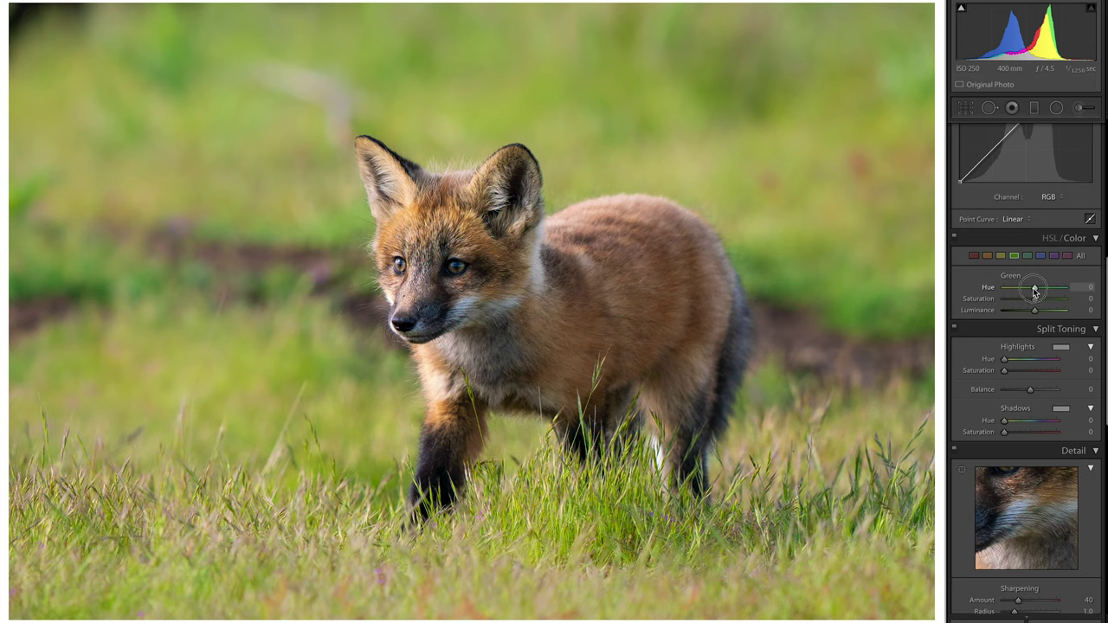
{"action": "left_click_drag", "start_coordinate": [1034, 289], "coordinate": [1039, 296]}
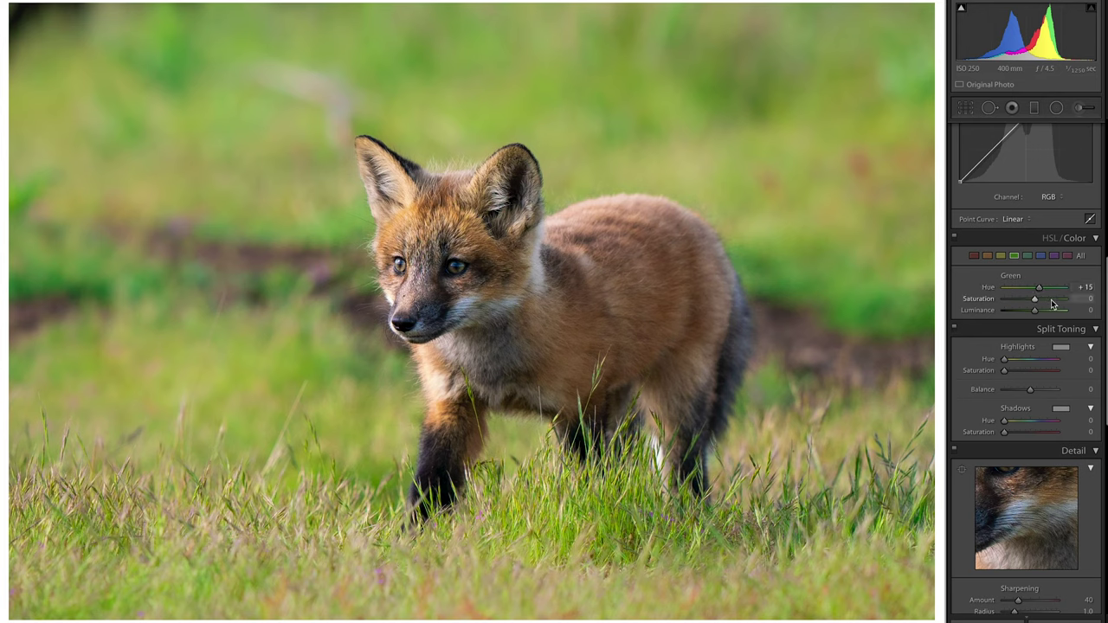
{"action": "left_click_drag", "start_coordinate": [1036, 311], "coordinate": [1030, 314]}
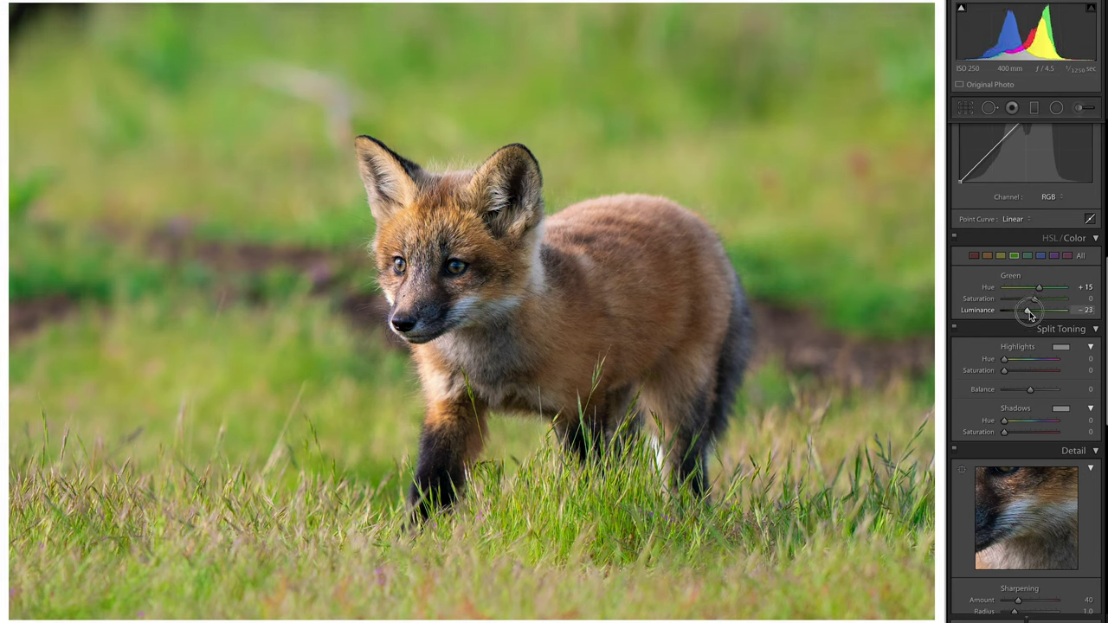
{"action": "left_click_drag", "start_coordinate": [1030, 316], "coordinate": [1031, 316]}
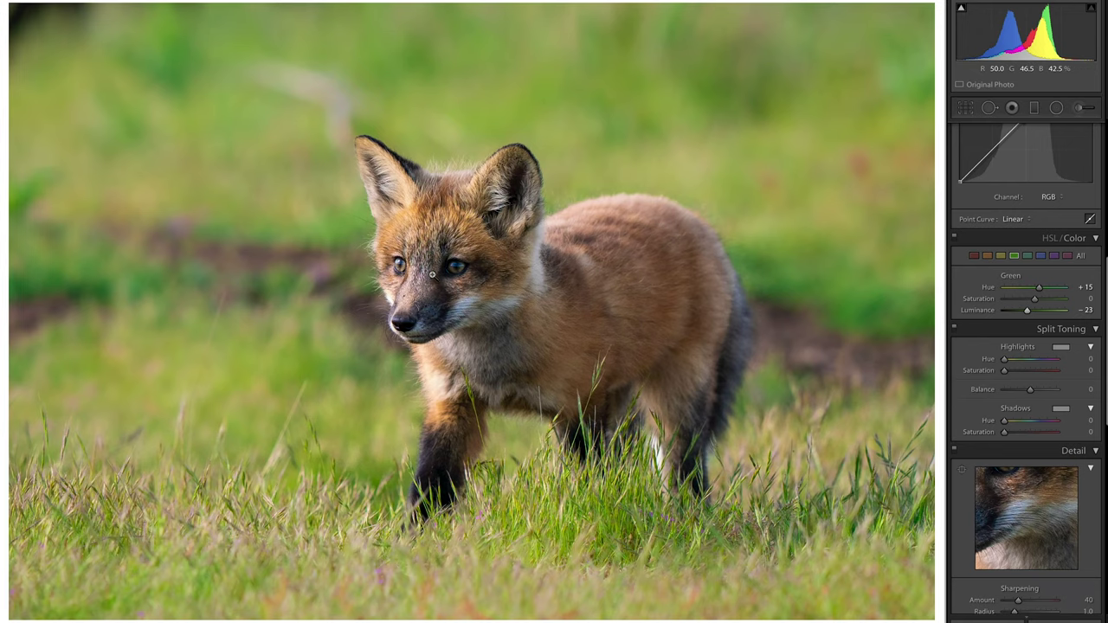
Step: Brush the fox's nearer eye with a new adjustment of Temp 15, Exposure 0.23 and Shadows 21, using size 3 and Auto Mask
{"action": "left_click", "coordinate": [433, 275]}
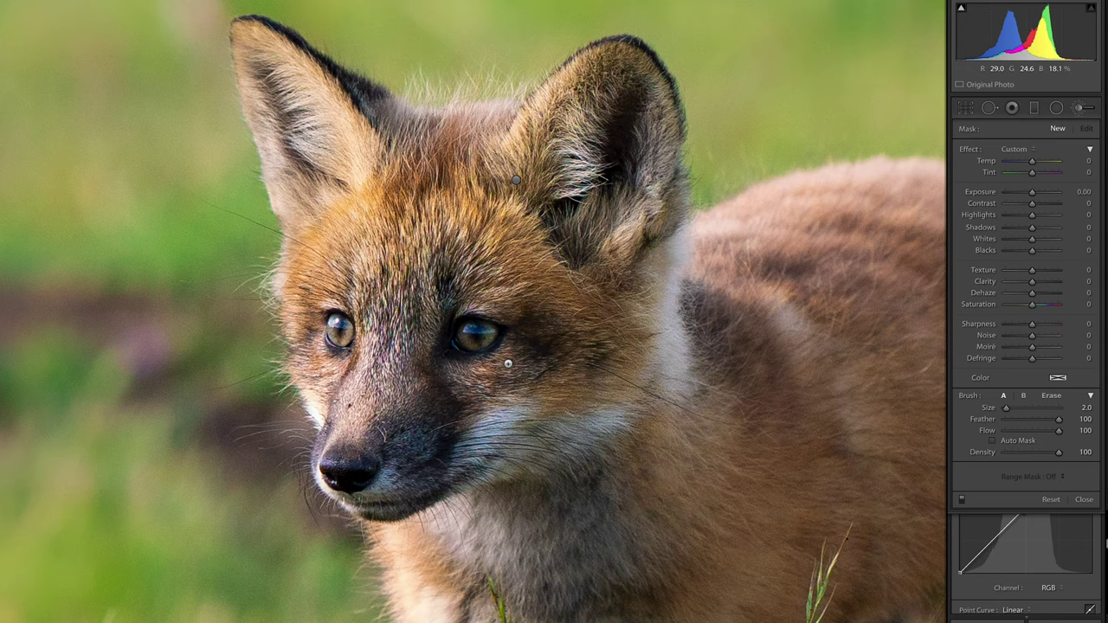
{"action": "scroll", "coordinate": [508, 365], "scroll_direction": "up", "scroll_amount": 5}
{"action": "left_click_drag", "start_coordinate": [1031, 190], "coordinate": [1035, 197]}
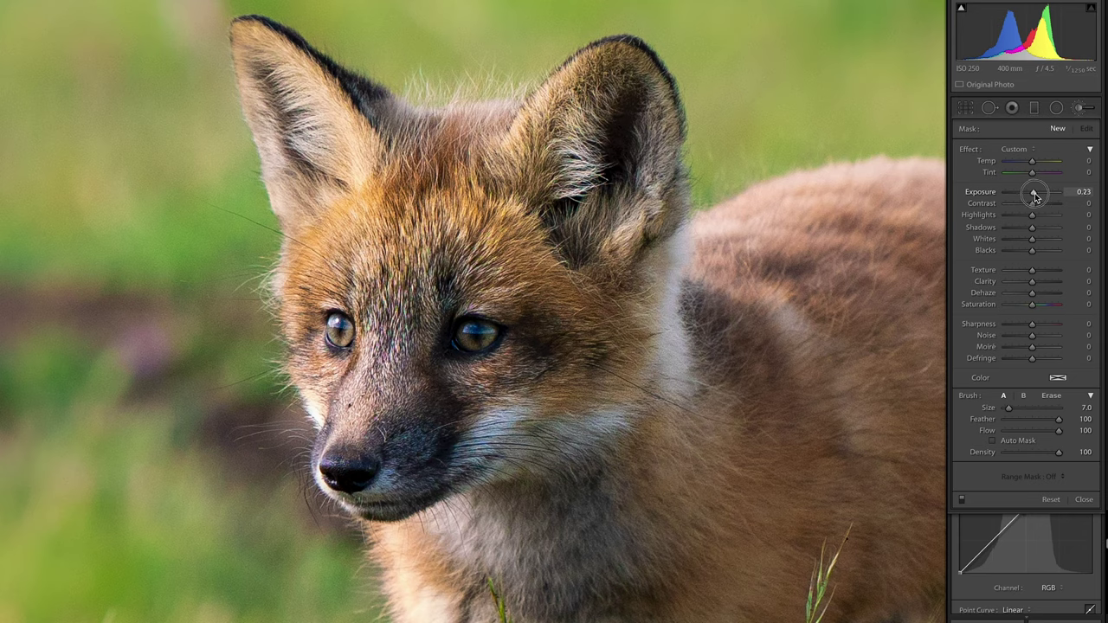
{"action": "left_click_drag", "start_coordinate": [1032, 227], "coordinate": [1041, 235]}
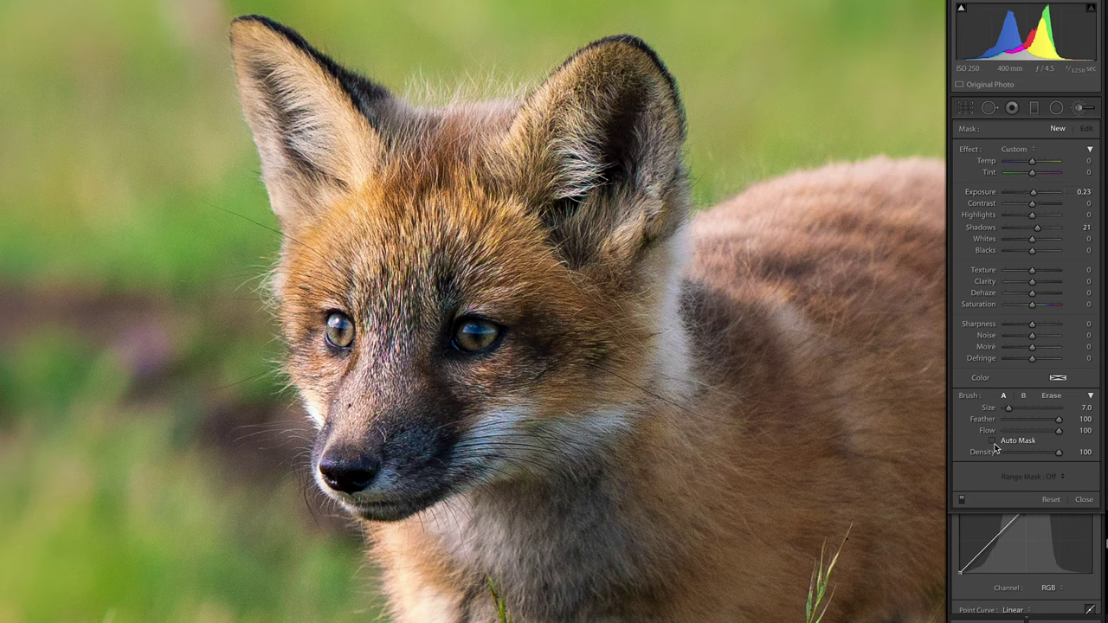
{"action": "left_click", "coordinate": [993, 443]}
{"action": "left_click_drag", "start_coordinate": [1032, 166], "coordinate": [1036, 166]}
{"action": "scroll", "coordinate": [567, 320], "scroll_direction": "down", "scroll_amount": 3}
{"action": "scroll", "coordinate": [566, 320], "scroll_direction": "up", "scroll_amount": 2}
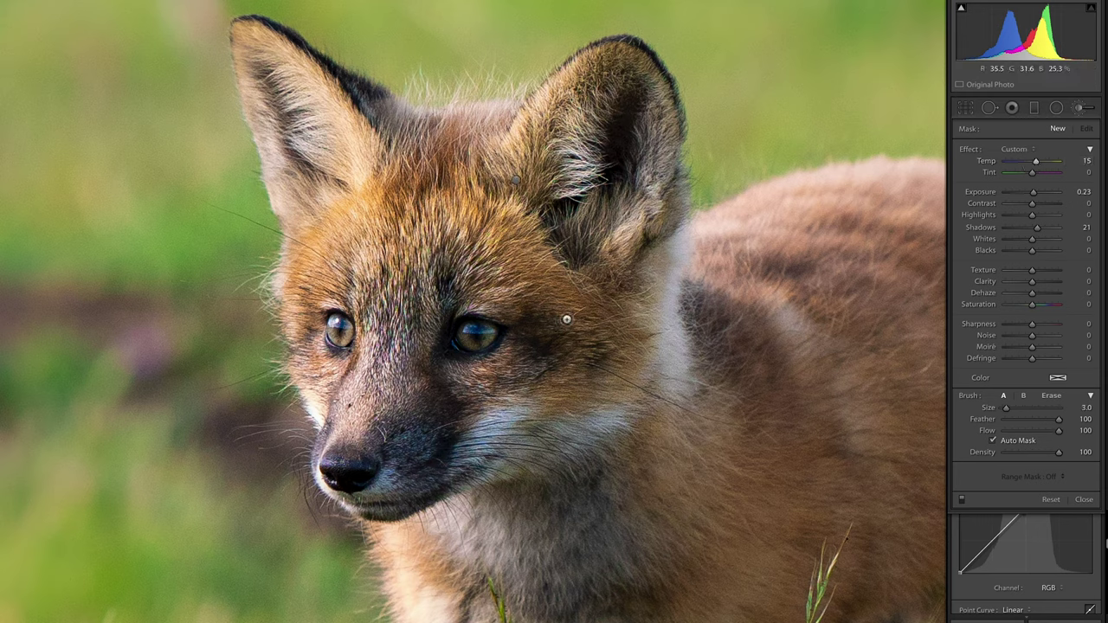
{"action": "mouse_move", "coordinate": [482, 331]}
{"action": "left_mouse_down"}
{"action": "mouse_move", "coordinate": [468, 334]}
{"action": "mouse_move", "coordinate": [483, 331]}
{"action": "left_mouse_up"}
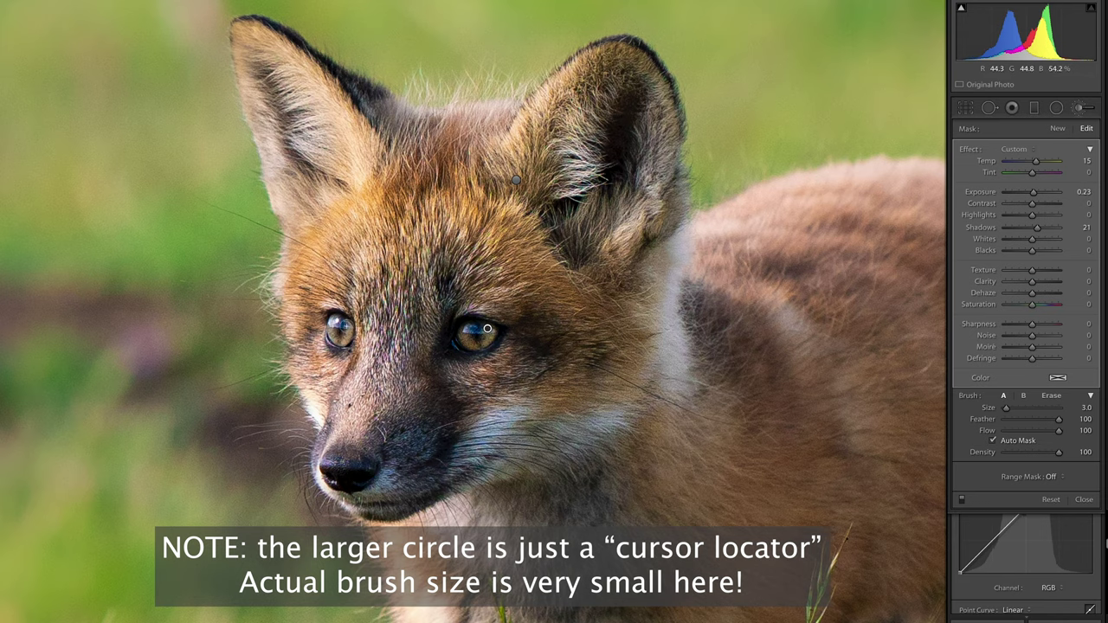
Step: Extend the eye brush adjustment over the fox's farther eye and fill in the rest of the nearer eye
{"action": "mouse_move", "coordinate": [347, 333]}
{"action": "left_mouse_down"}
{"action": "mouse_move", "coordinate": [331, 326]}
{"action": "mouse_move", "coordinate": [343, 329]}
{"action": "left_mouse_up"}
{"action": "mouse_move", "coordinate": [470, 330]}
{"action": "left_mouse_down"}
{"action": "mouse_move", "coordinate": [506, 340]}
{"action": "mouse_move", "coordinate": [487, 329]}
{"action": "left_mouse_up"}
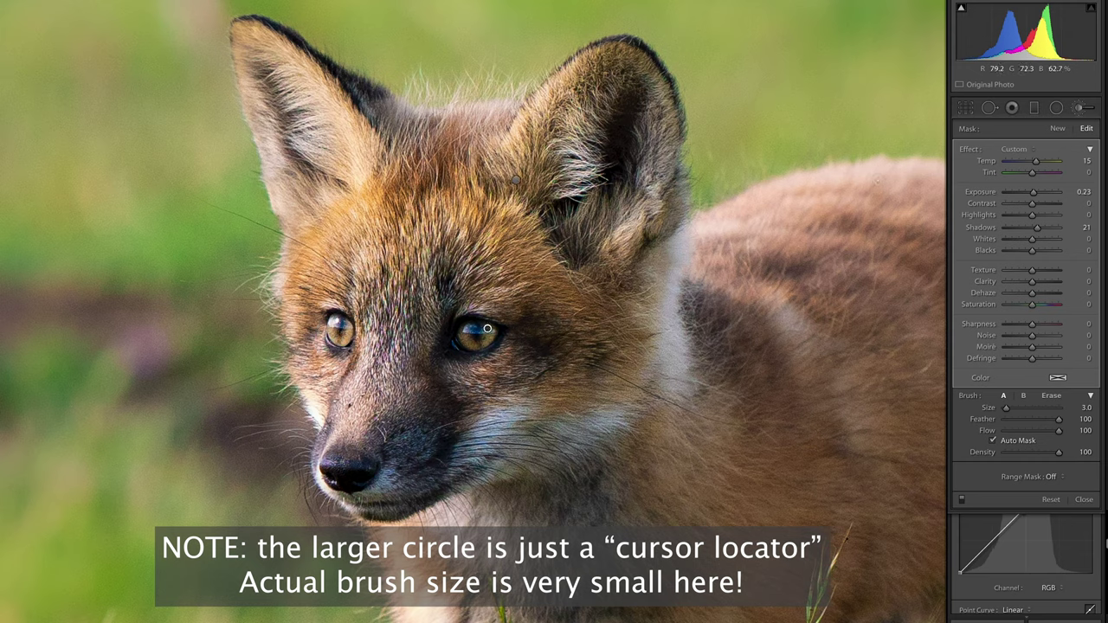
Step: Set the eye brush adjustment's Shadows to 42 and Exposure to 0.42, and finish the local brush editing
{"action": "left_click_drag", "start_coordinate": [1036, 227], "coordinate": [1045, 231]}
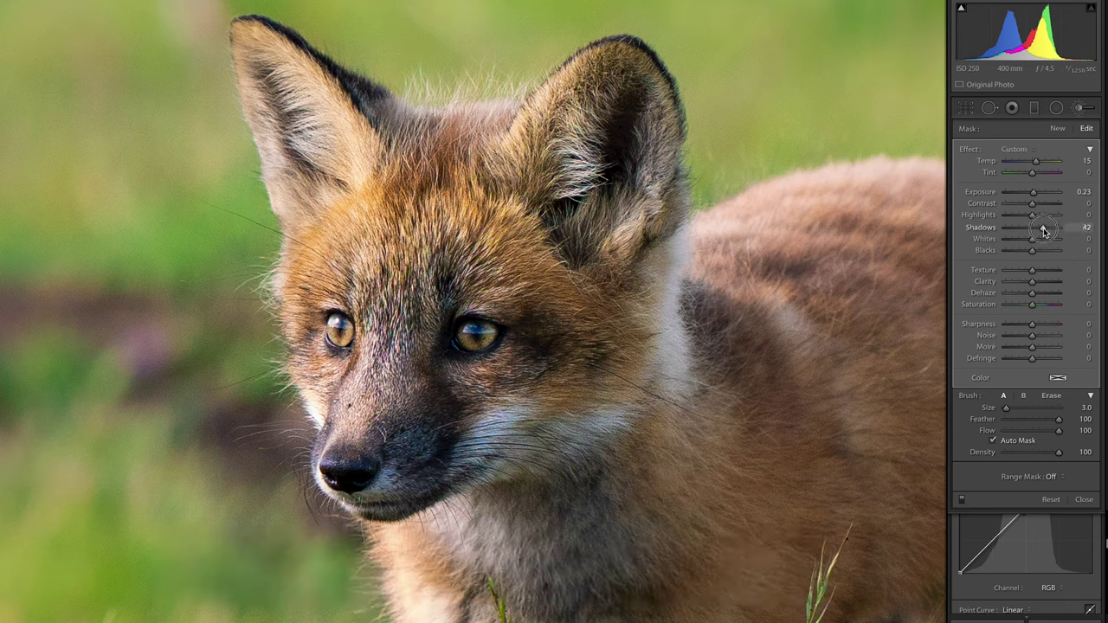
{"action": "left_click_drag", "start_coordinate": [1033, 194], "coordinate": [1046, 199]}
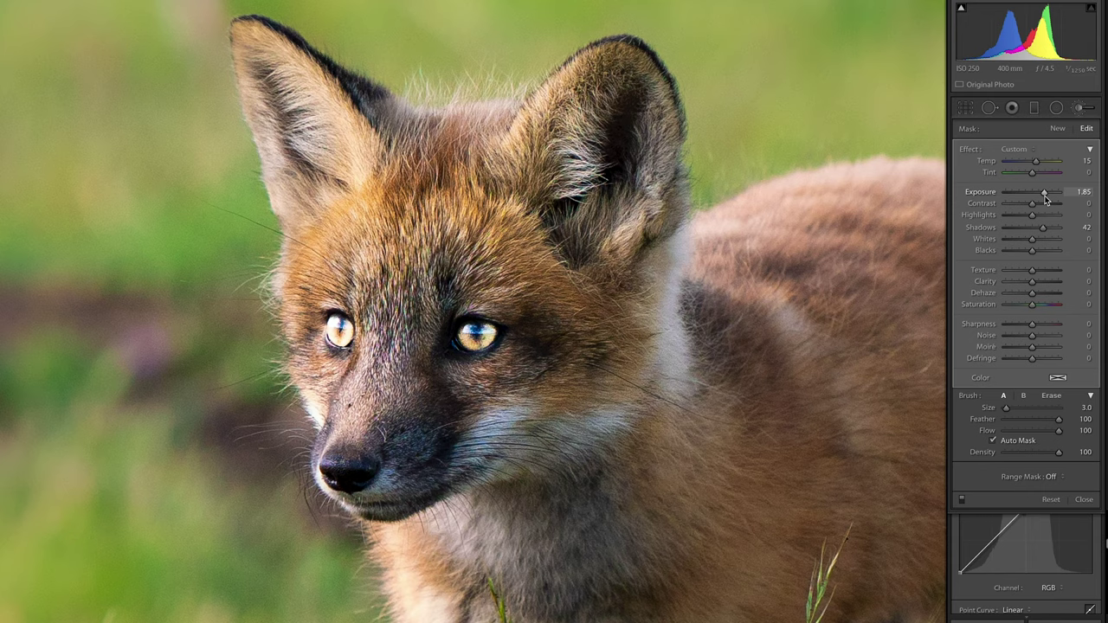
{"action": "double_click", "coordinate": [1045, 199]}
{"action": "left_click_drag", "start_coordinate": [1032, 193], "coordinate": [1038, 197]}
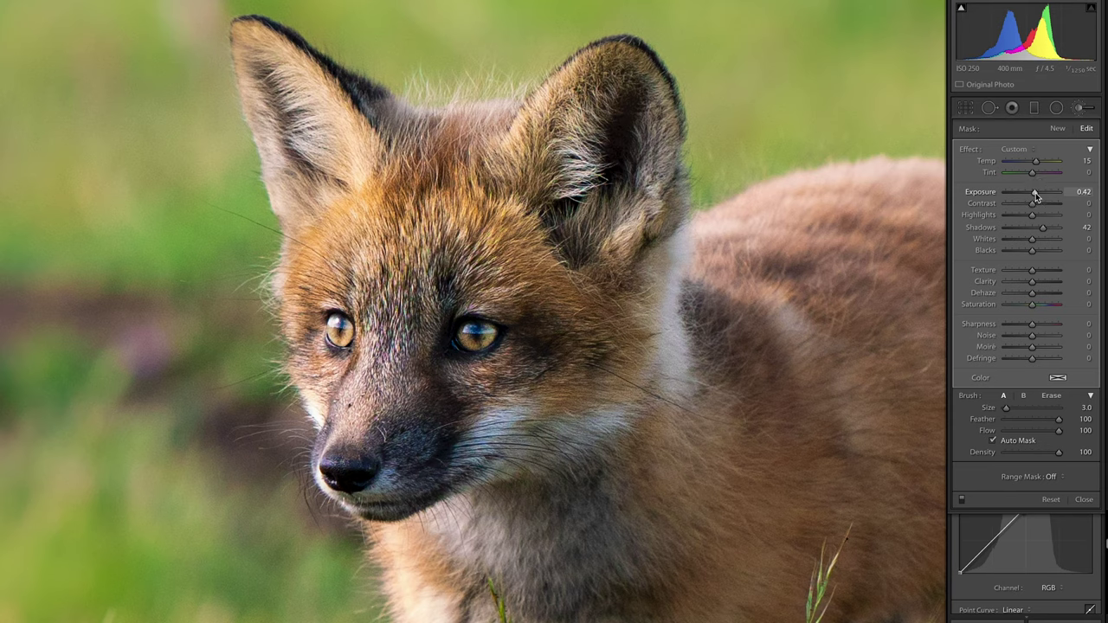
{"action": "left_click", "coordinate": [1079, 107]}
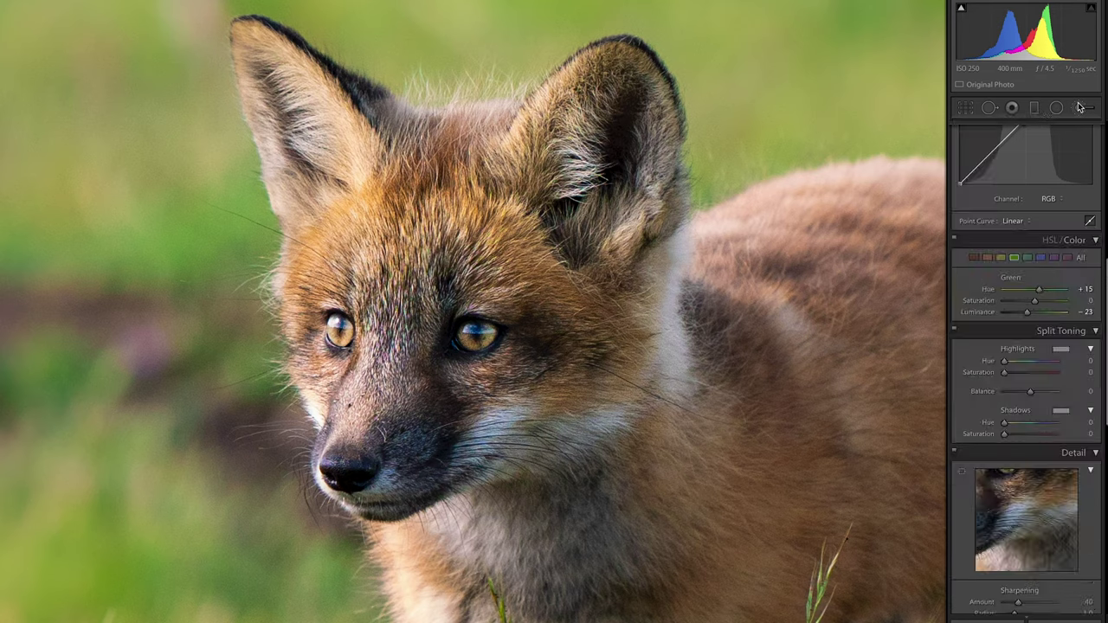
Step: Compare the whole edited photo with its unedited version
{"action": "left_click", "coordinate": [731, 404]}
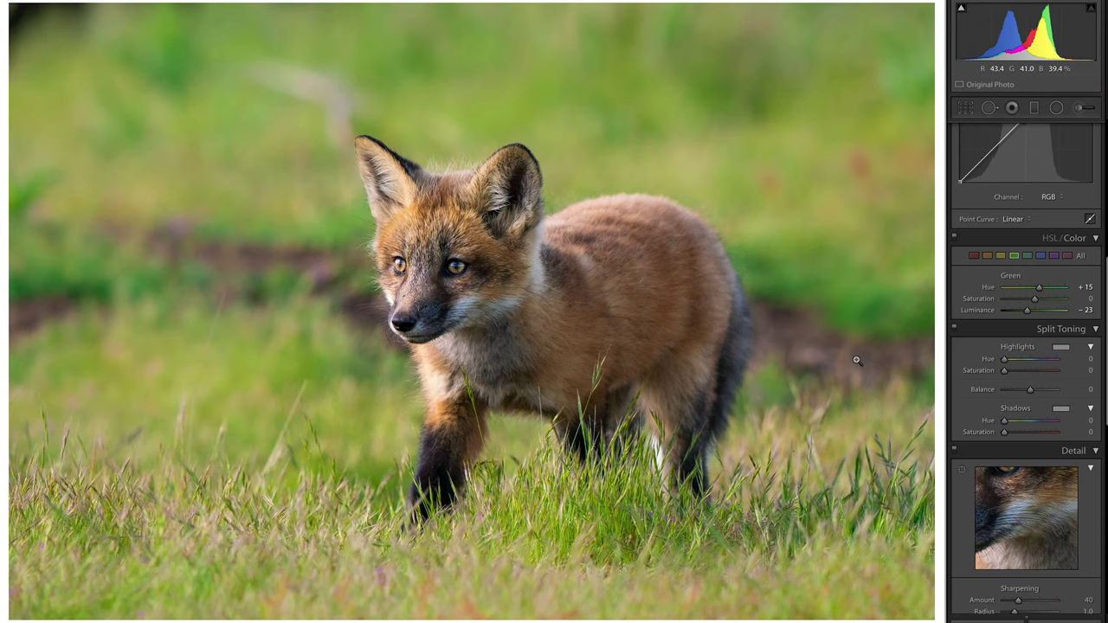
{"action": "key", "text": "backslash"}
{"action": "key", "text": "backslash"}
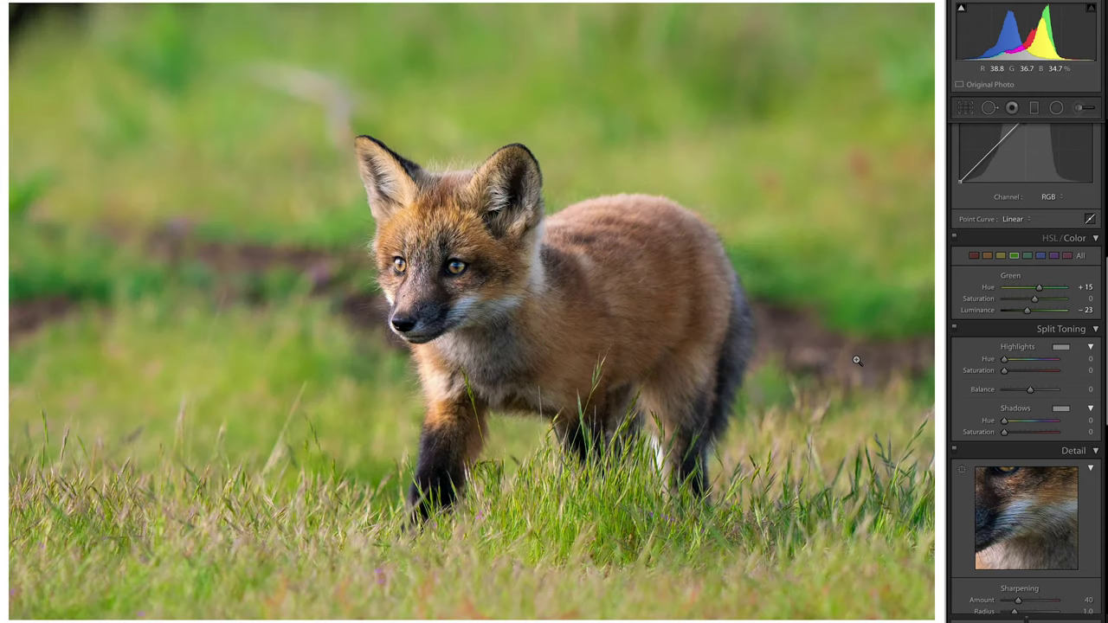